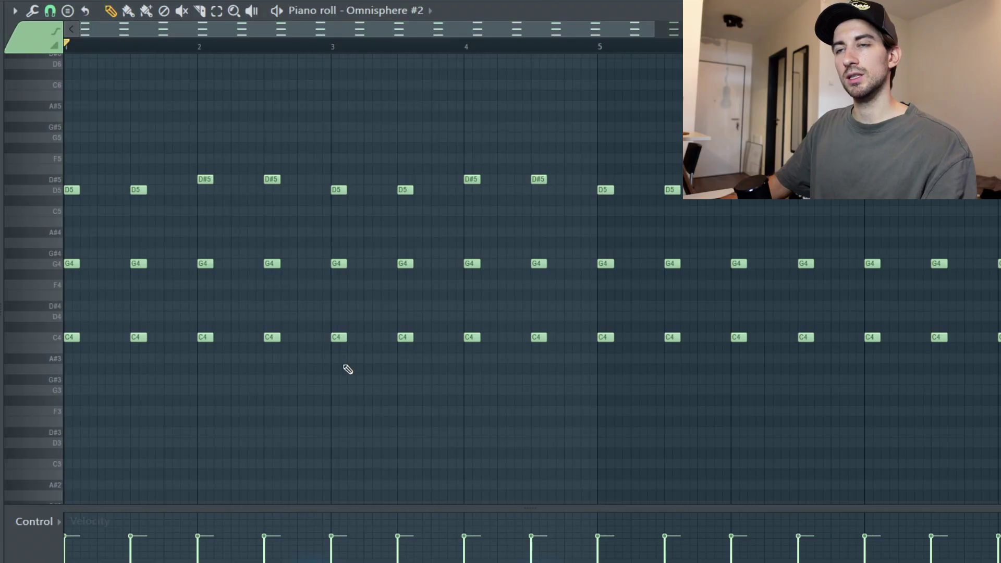
scroll(347, 369, down, 2)
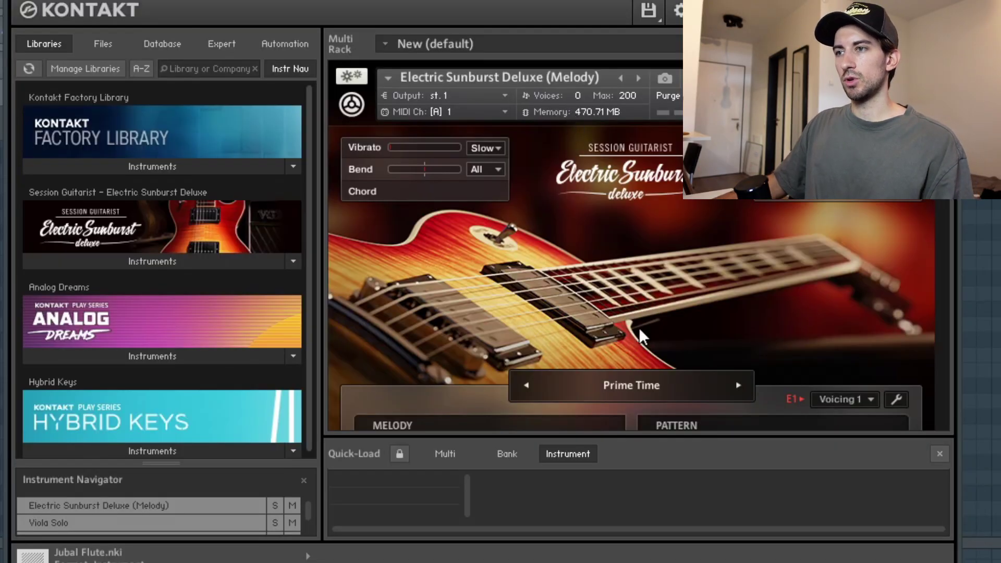
scroll(625, 373, down, 2)
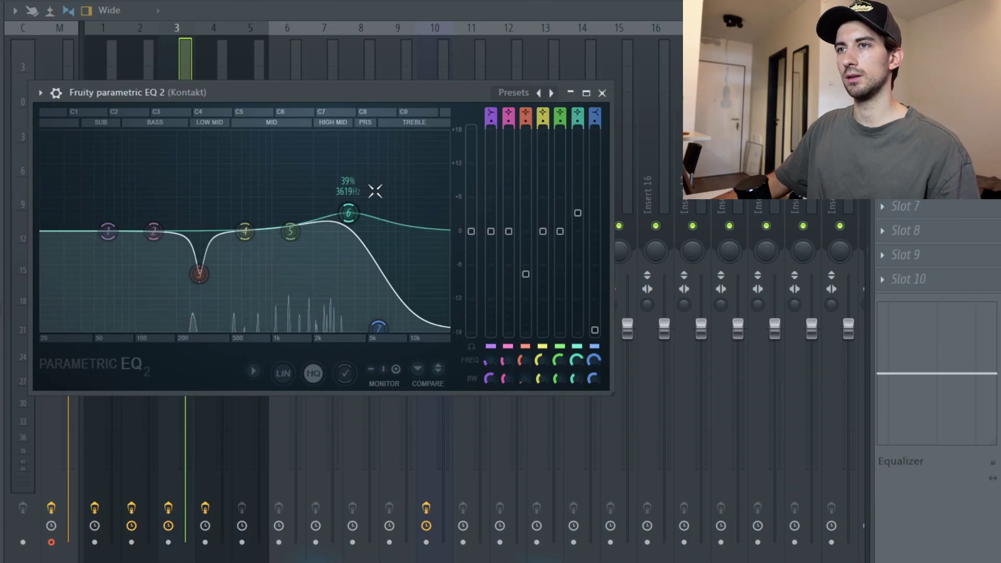
Step: Adjust band 6 of the Kontakt track's parametric EQ around 3.6 kHz
drag(347, 191, 348, 212)
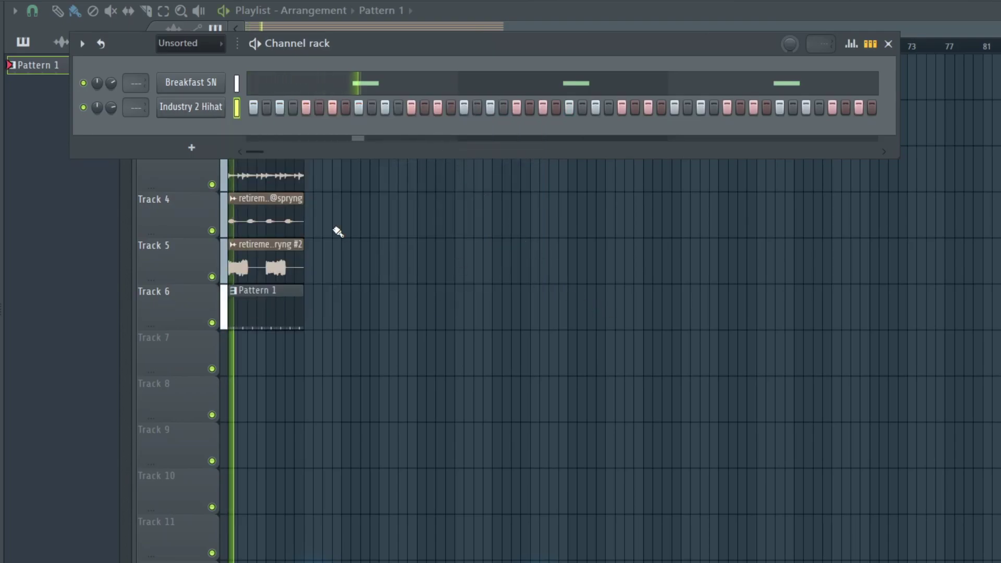
Step: Mute Track 5 in the playlist and bring up the channel rack
key(F6)
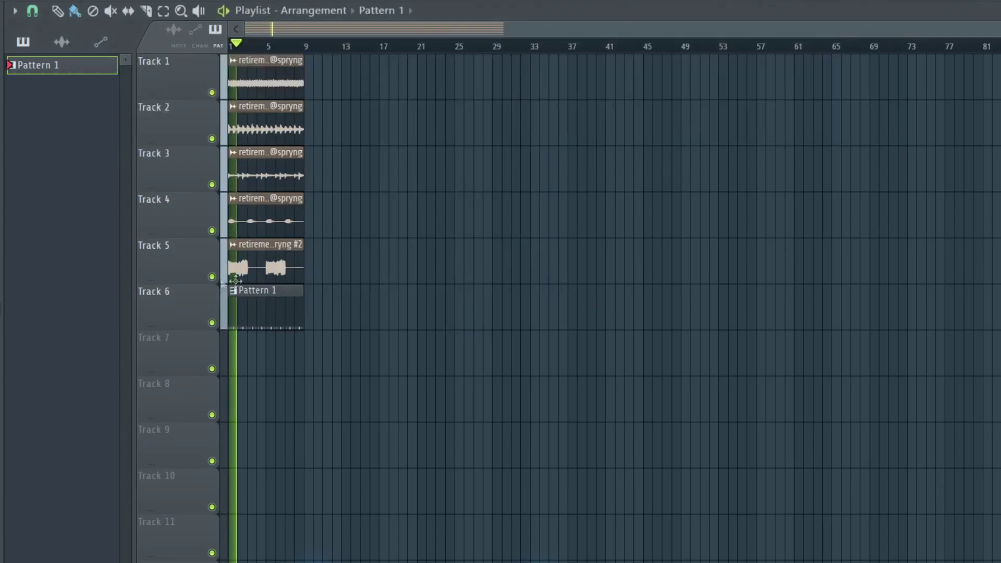
key(F6)
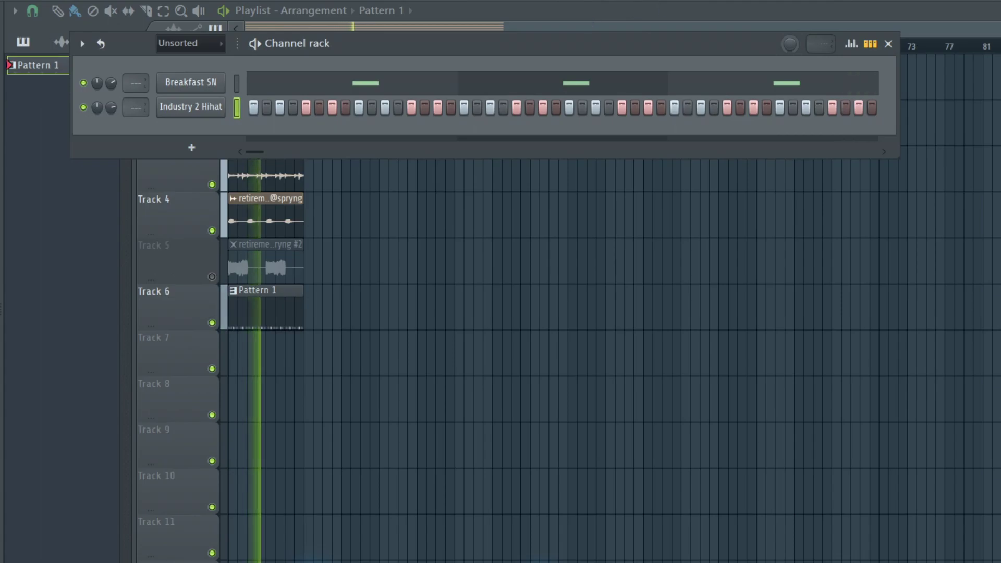
Step: Show all channels in the channel rack and slightly lower the mixer fader of the first retirement 150 melody track
key(F9)
key(F6)
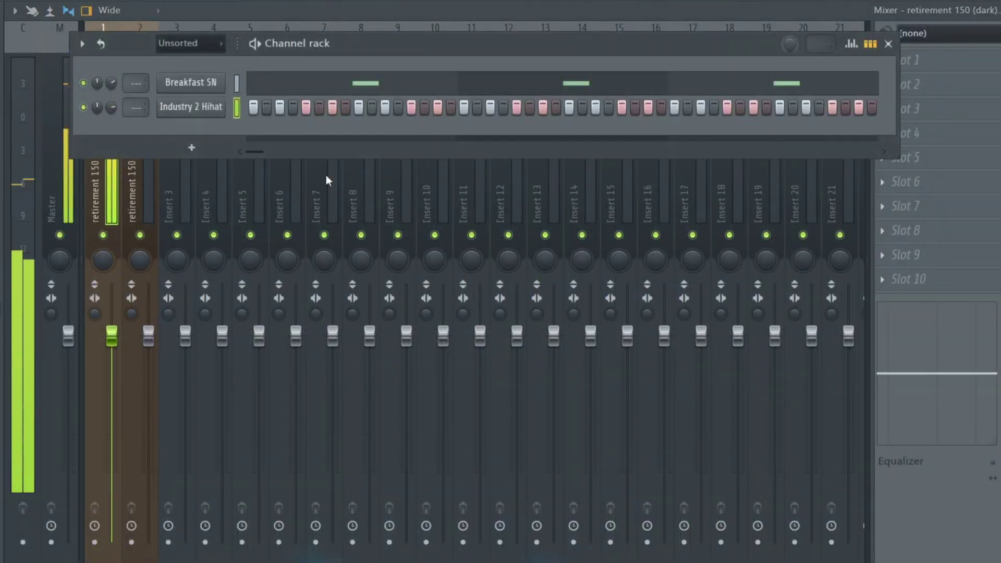
click(206, 60)
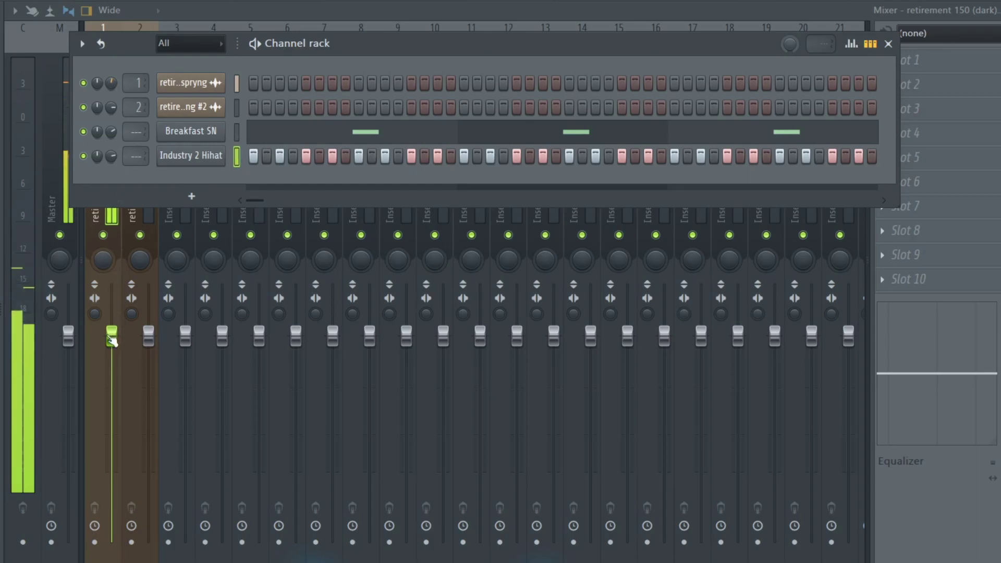
drag(112, 340, 114, 347)
Step: Insert Fruity parametric EQ 2 in effect slot 5 of the first retirement 150 mixer track and close its window
click(918, 158)
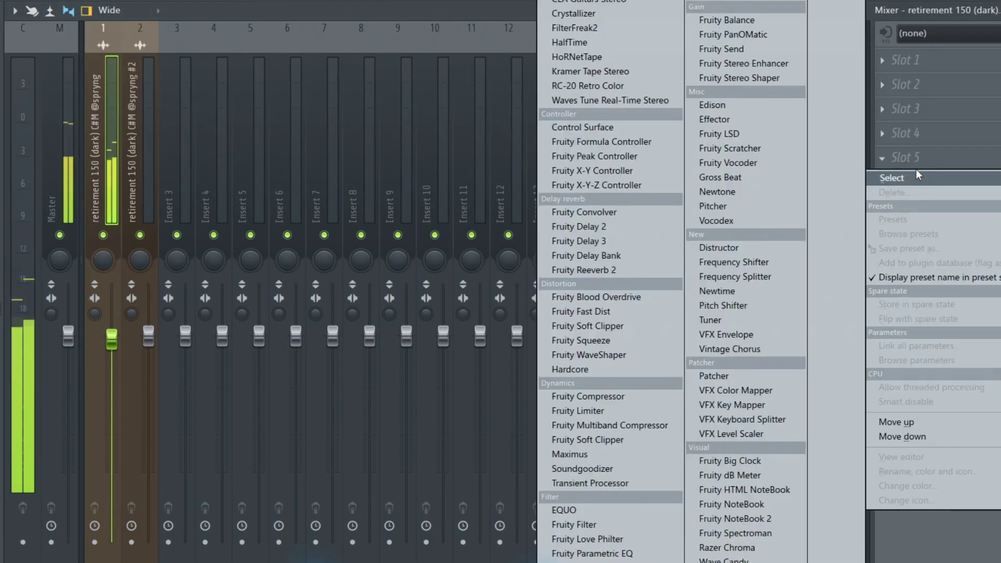
click(592, 560)
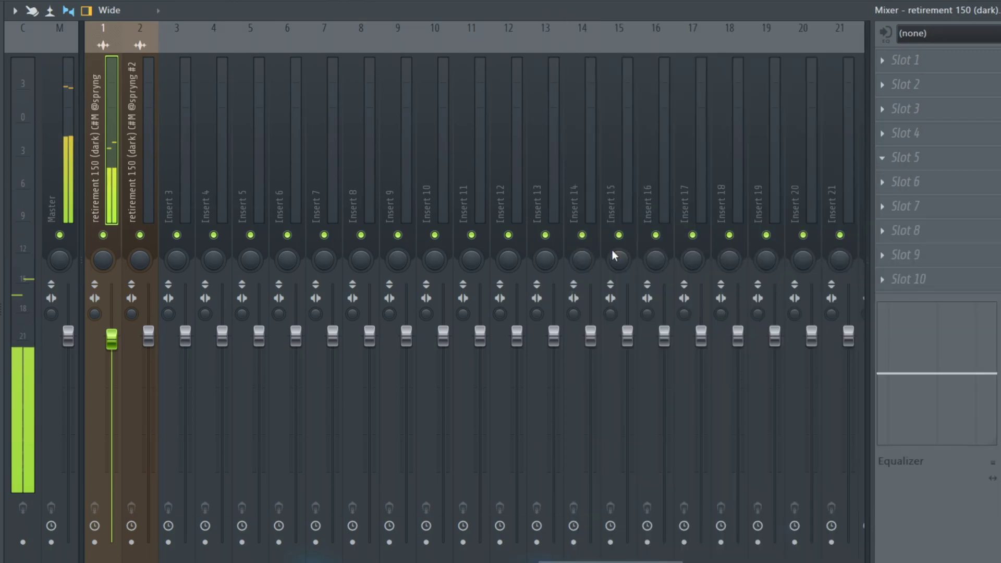
click(641, 219)
click(672, 272)
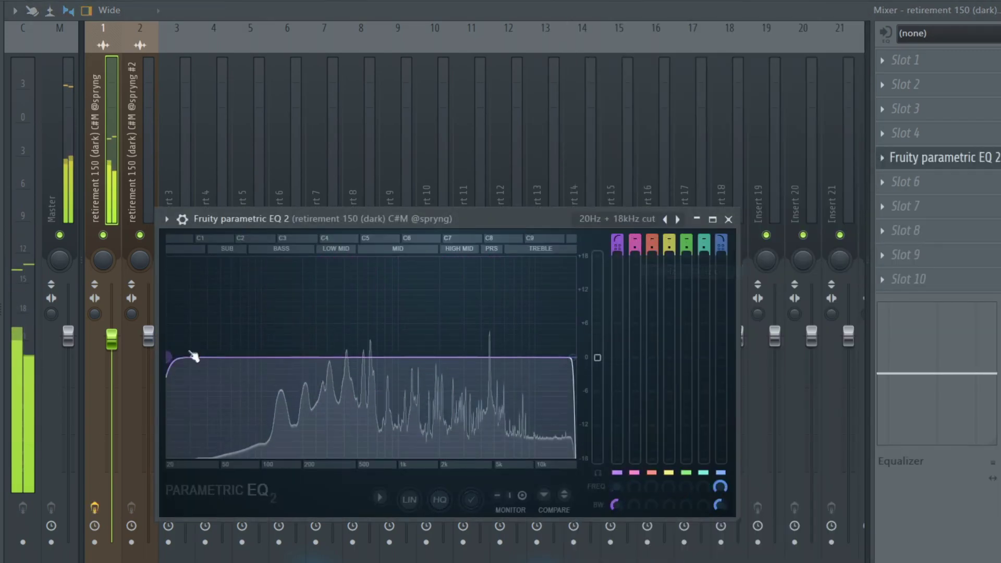
click(729, 218)
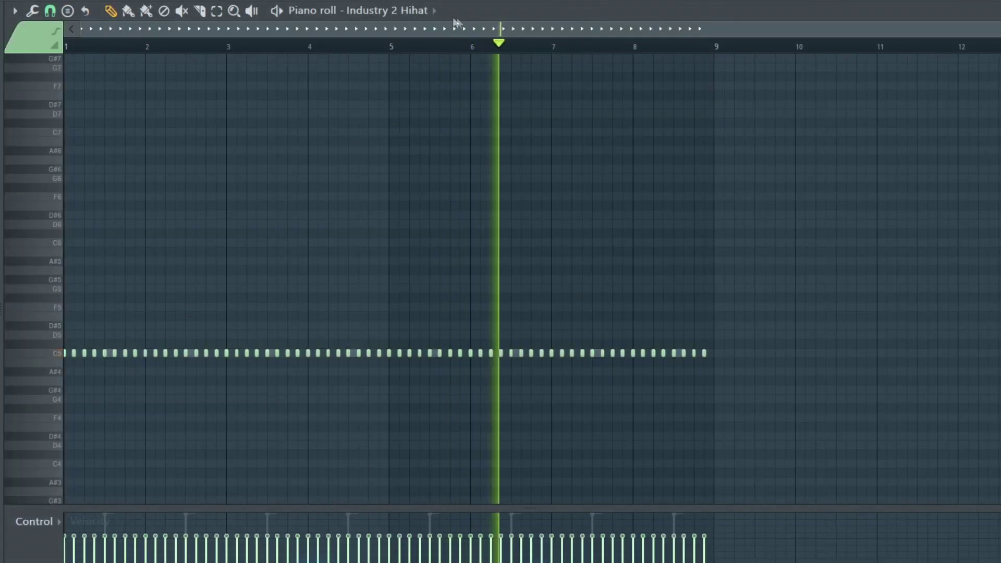
Step: Replace the Breakfast SN sample with Dark Snare and add Snare (GodIsGood) as a new channel
click(396, 11)
click(418, 83)
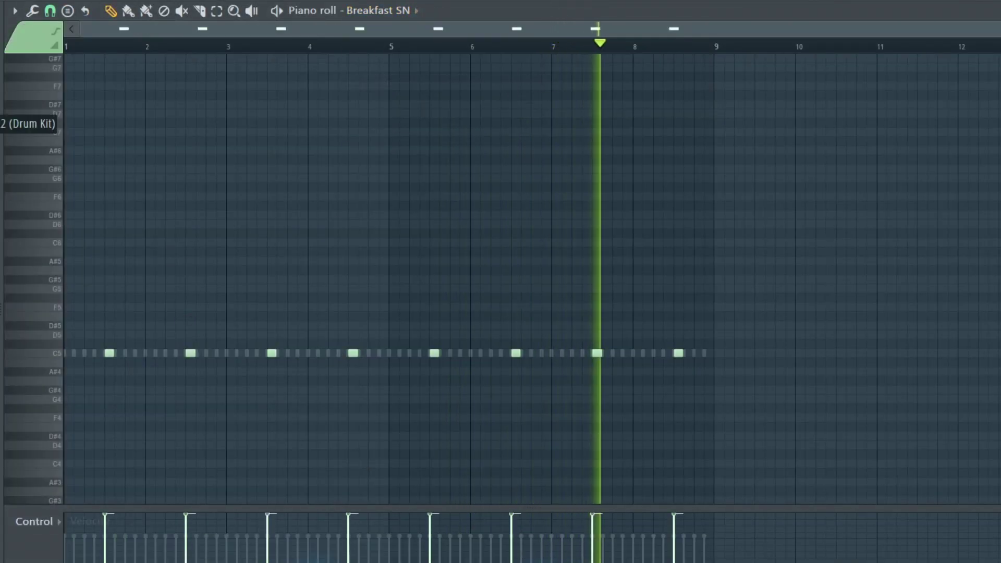
key(F6)
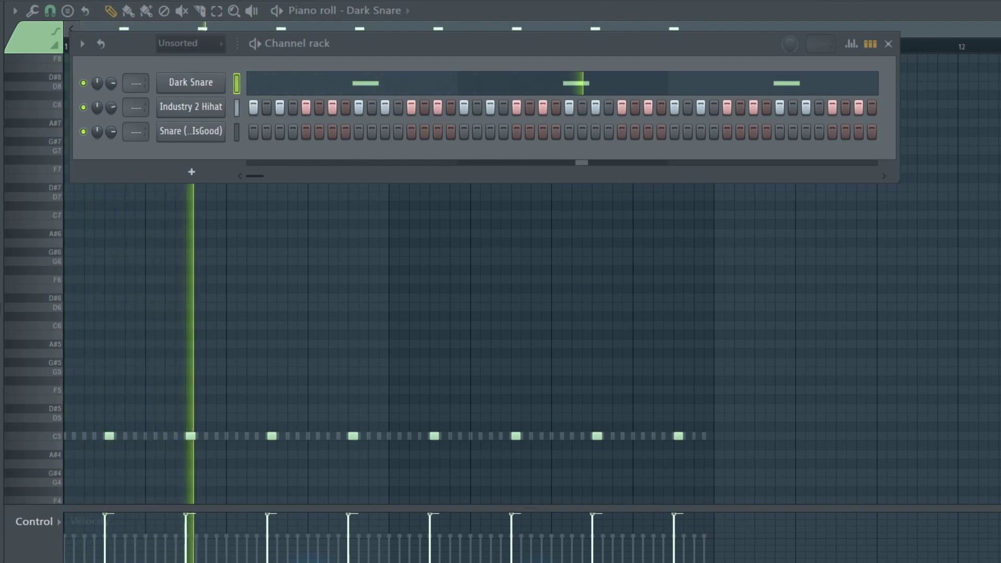
Step: Add the Starter OH sample as a new channel and open it in the piano roll
drag(214, 147, 219, 157)
right_click(232, 155)
click(246, 153)
scroll(247, 180, down, 3)
Step: Program short C5 open-hat hits on bar 1 beats 1 and 4, bar 3 beat 1 and bar 4 beat 2, duplicated into bars 5 to 8
click(131, 325)
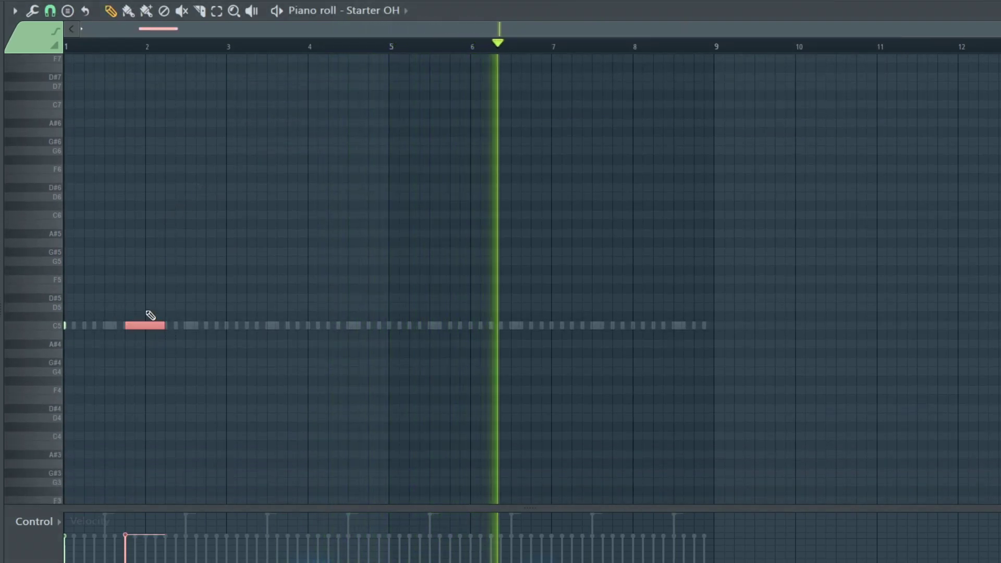
click(229, 326)
drag(229, 330, 298, 326)
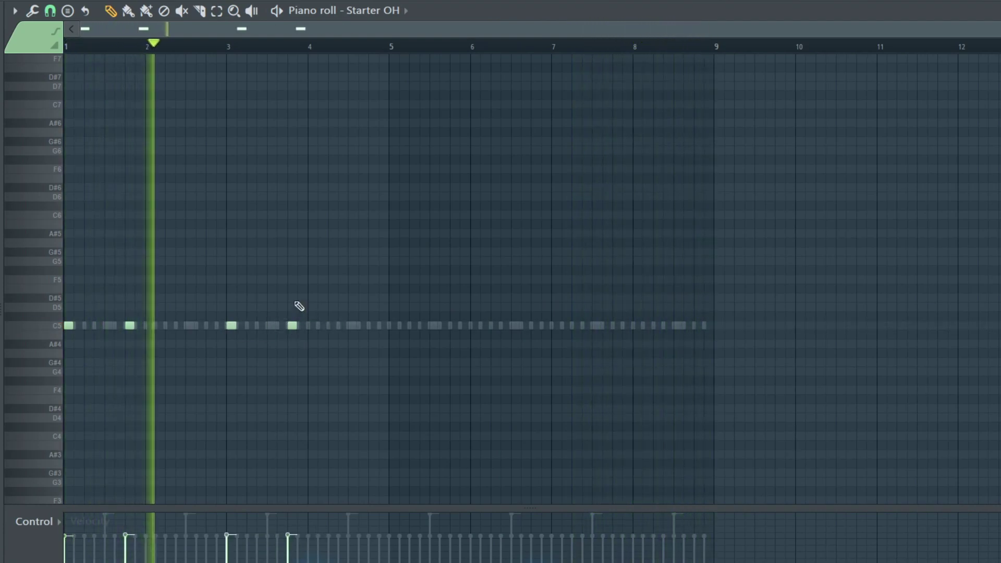
right_click(292, 326)
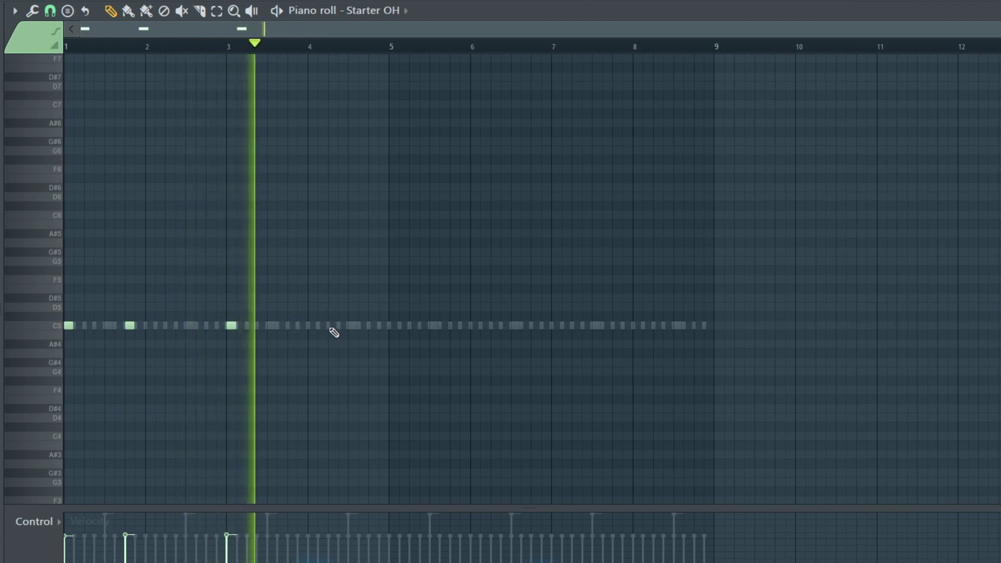
click(333, 326)
key(ctrl+b)
key(ctrl+d)
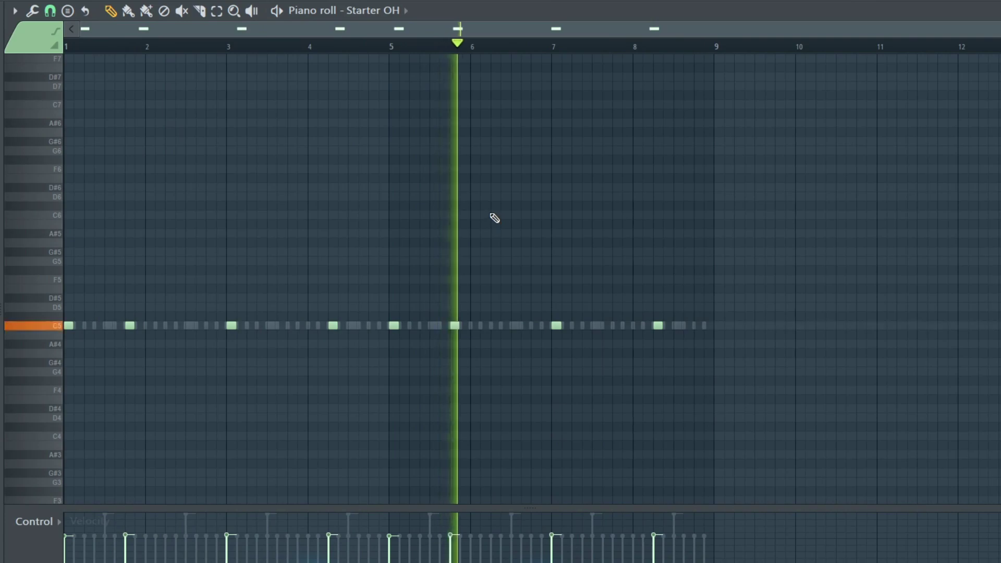
Step: Program Snare (GodIsGood) accents on C5 near the ends of bars 1 and 3 and early in bar 4, duplicated into bars 5 to 8
click(612, 1)
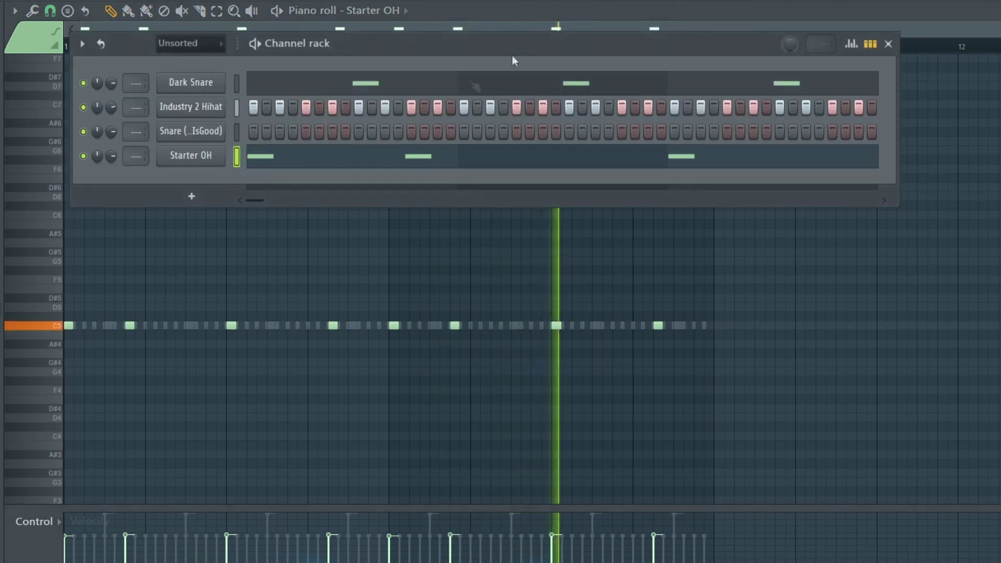
click(191, 130)
key(F6)
scroll(270, 228, down, 3)
click(178, 270)
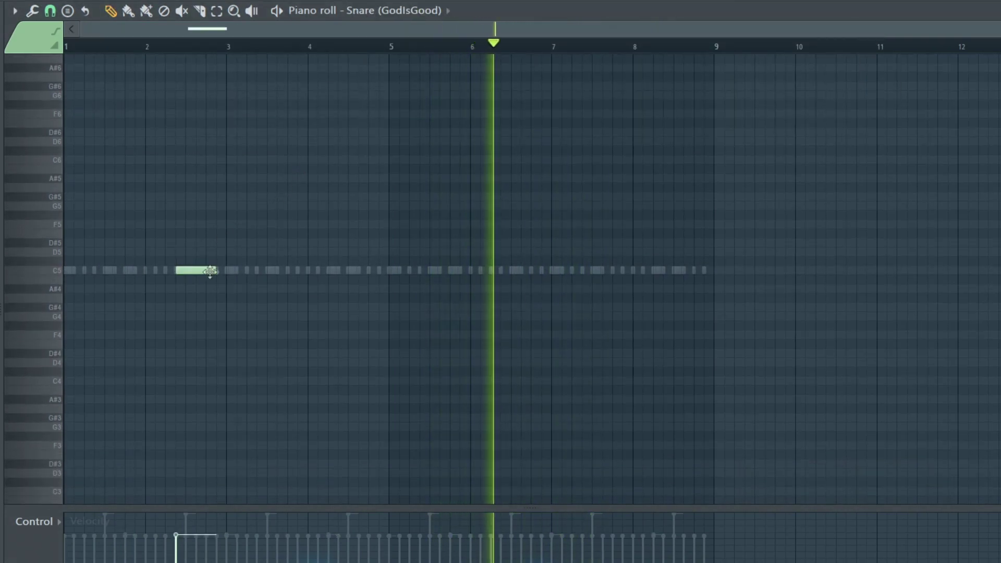
right_click(177, 272)
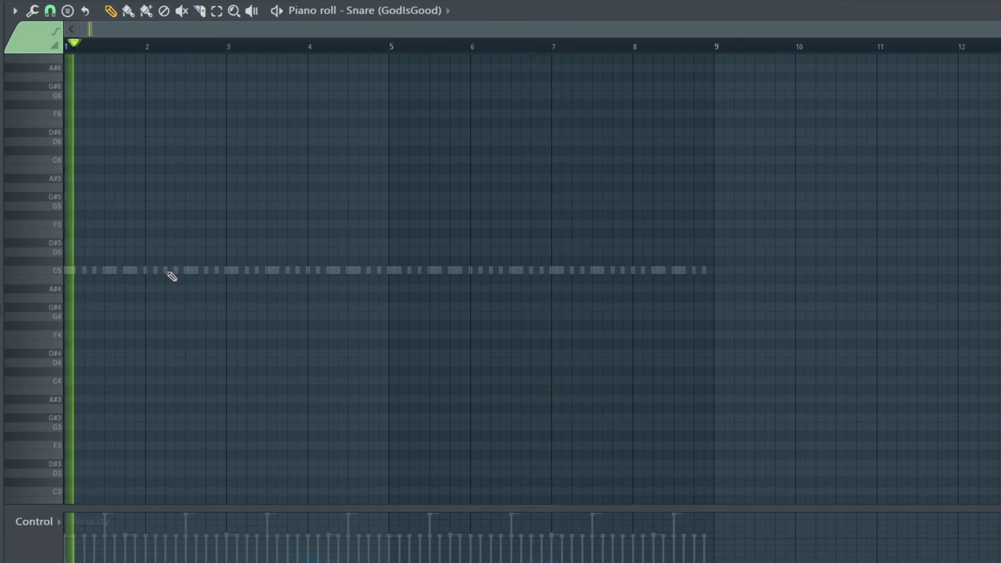
click(139, 270)
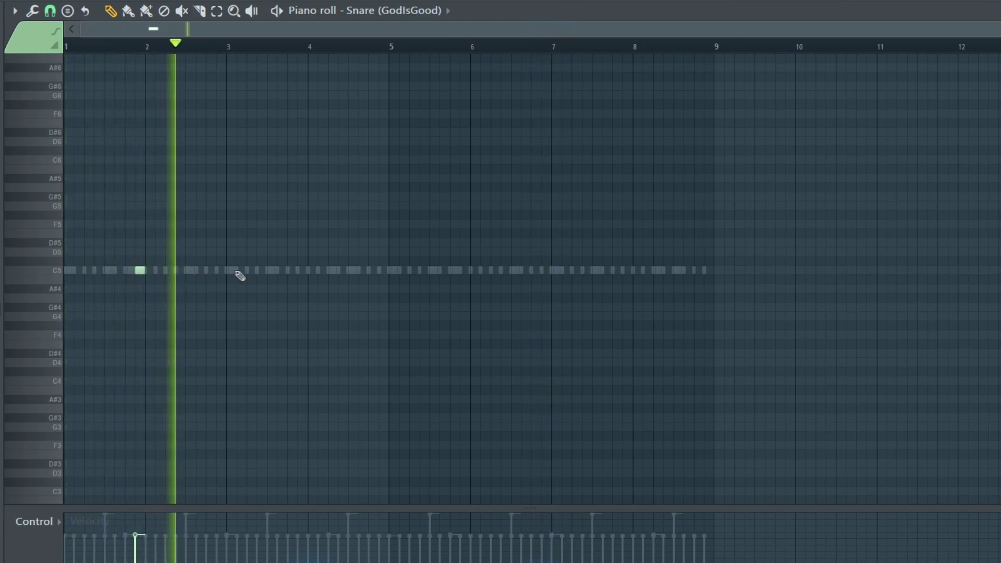
click(304, 271)
key(ctrl+b)
Step: Replace the Industry 2 Hihat sample with Anxiety 2 HH, keeping its existing pattern
click(526, 120)
key(F6)
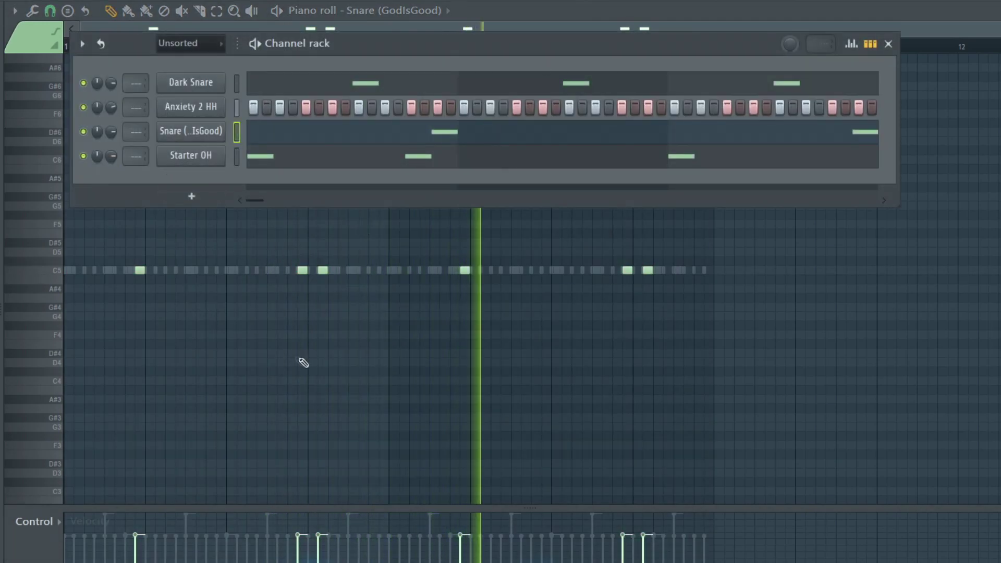
key(F6)
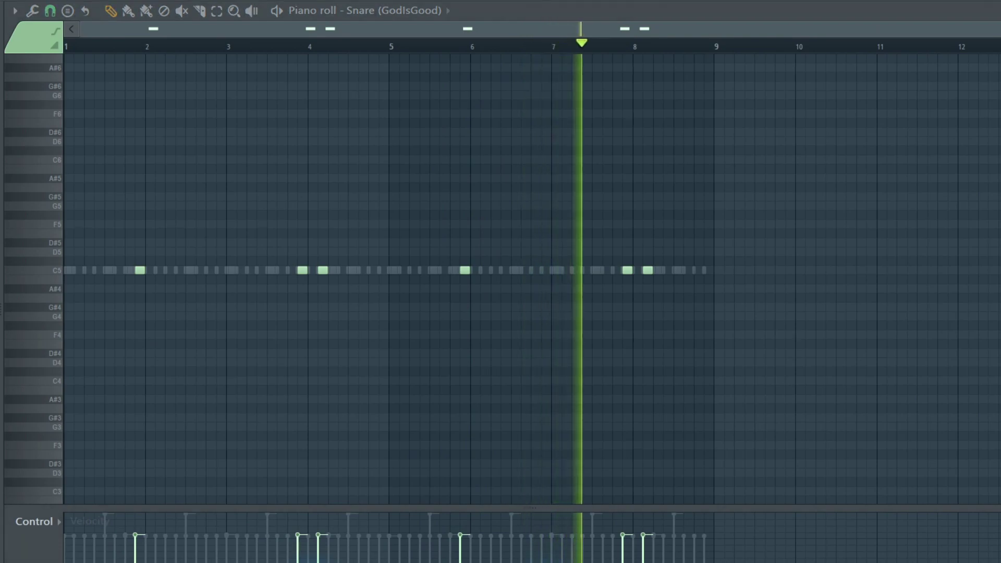
Step: Add the Industry Spinz 2 808 sample as a new channel and go through its miscellaneous channel settings
key(F6)
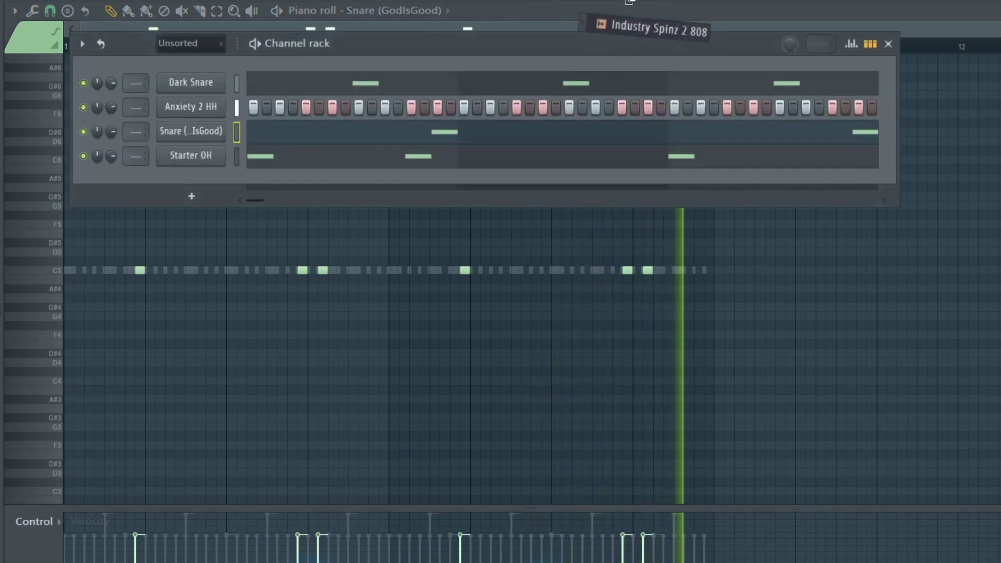
click(196, 182)
click(187, 184)
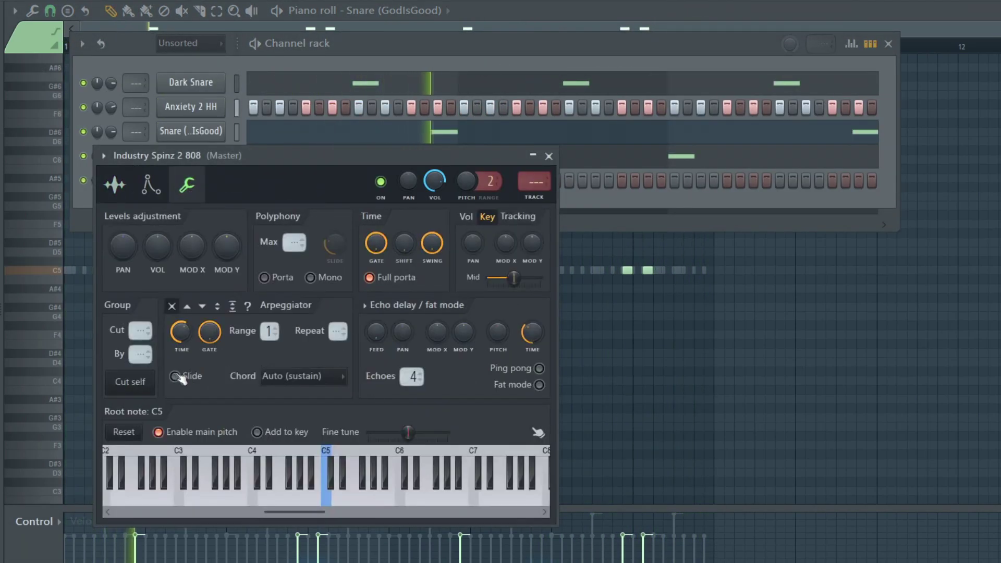
click(549, 157)
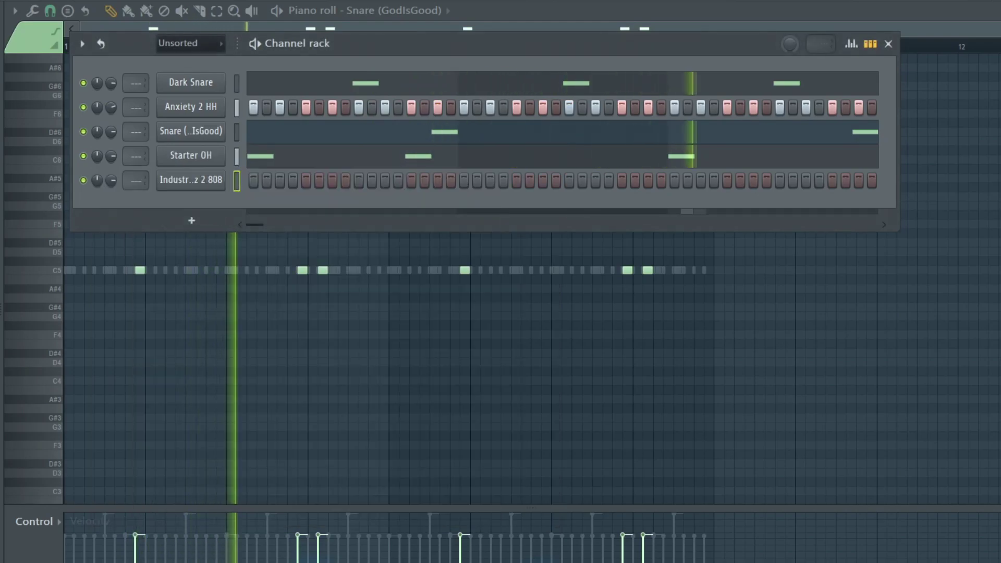
Step: Place a short 808 note at the start of bar 1 and transpose it up two octaves to C#7
key(F6)
click(68, 260)
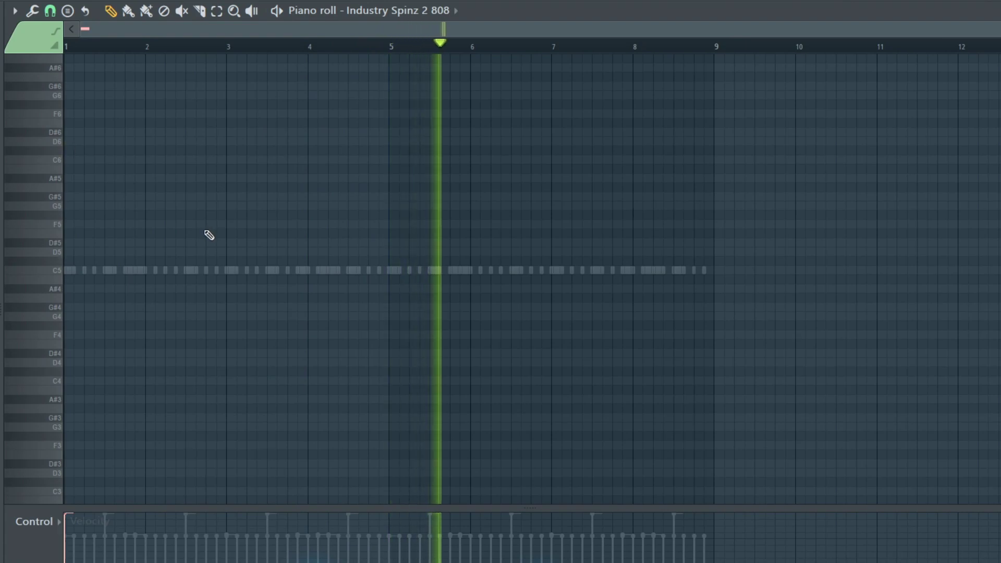
key(ctrl+Up)
key(ctrl+Up)
Step: Add C#7 808 hits on bar 2 beat 2, bar 3 beats 1 and 4, and bar 4 beat 2, duplicating the pattern into bars 5 to 8
click(170, 180)
click(232, 180)
click(293, 179)
click(333, 179)
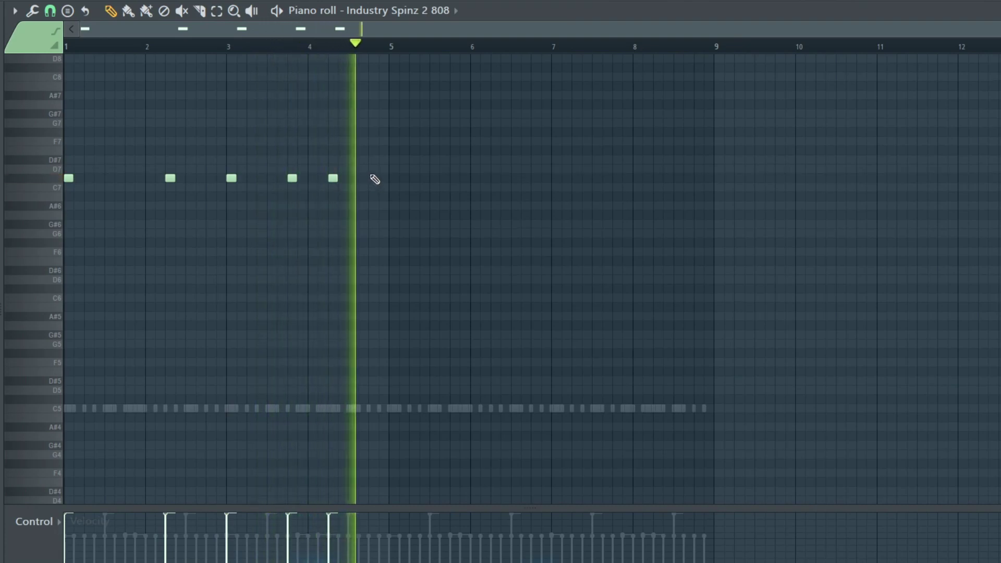
key(ctrl+b)
key(ctrl+d)
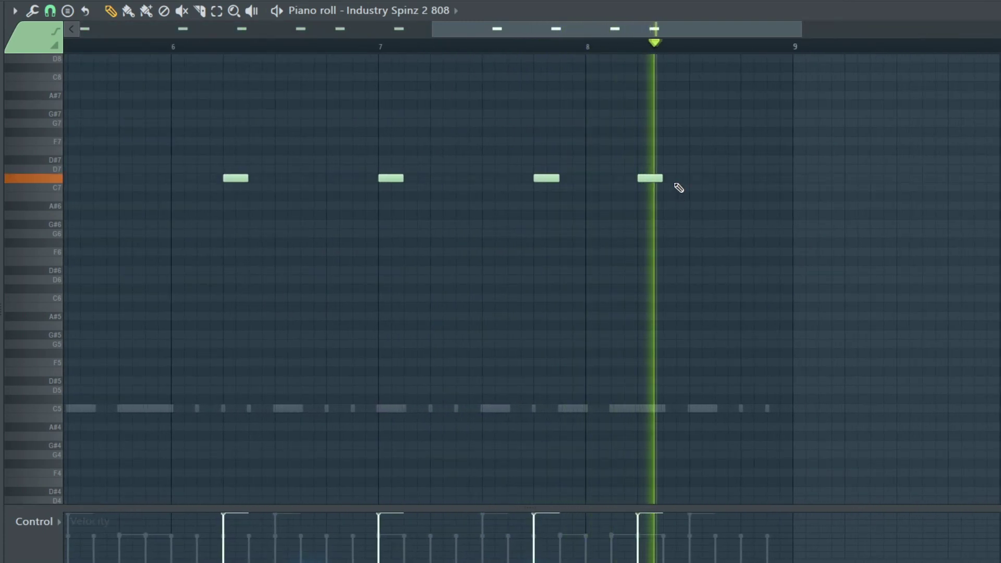
Step: Build a triplet-spaced 808 roll from beat 2 of bar 8 with four short C#7 notes, two D#7 notes and a closing C#7 note
scroll(682, 191, up, 2)
click(510, 178)
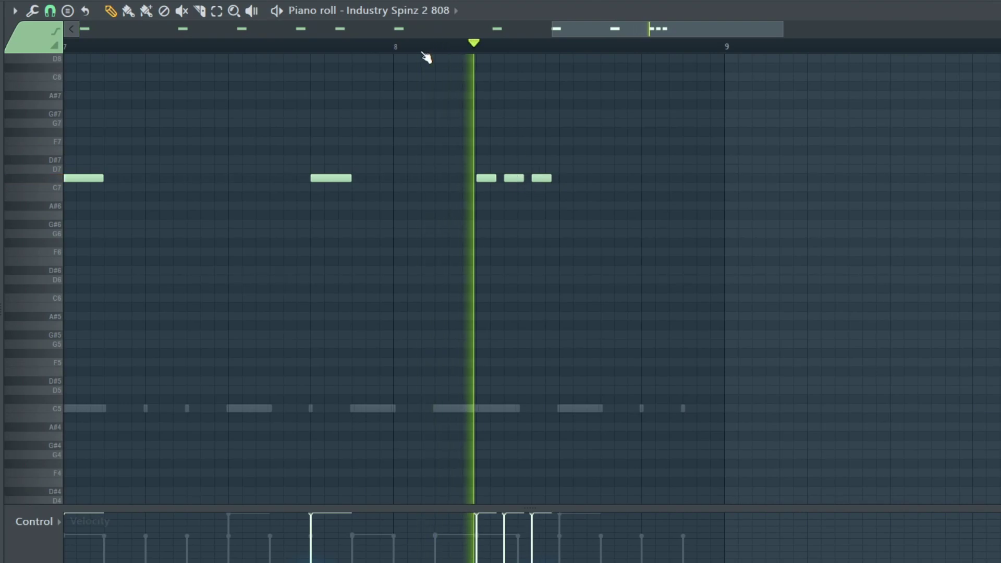
click(615, 178)
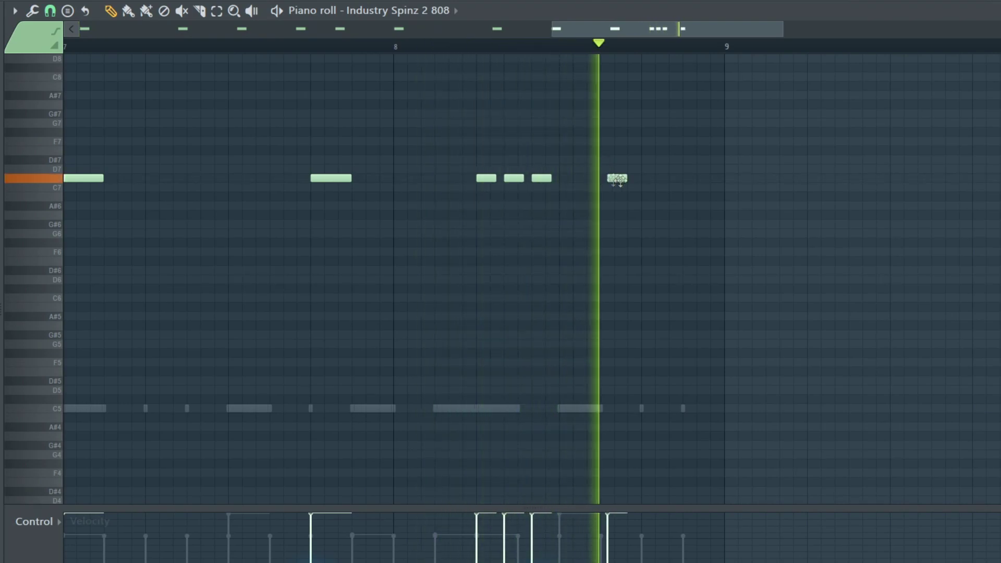
click(572, 179)
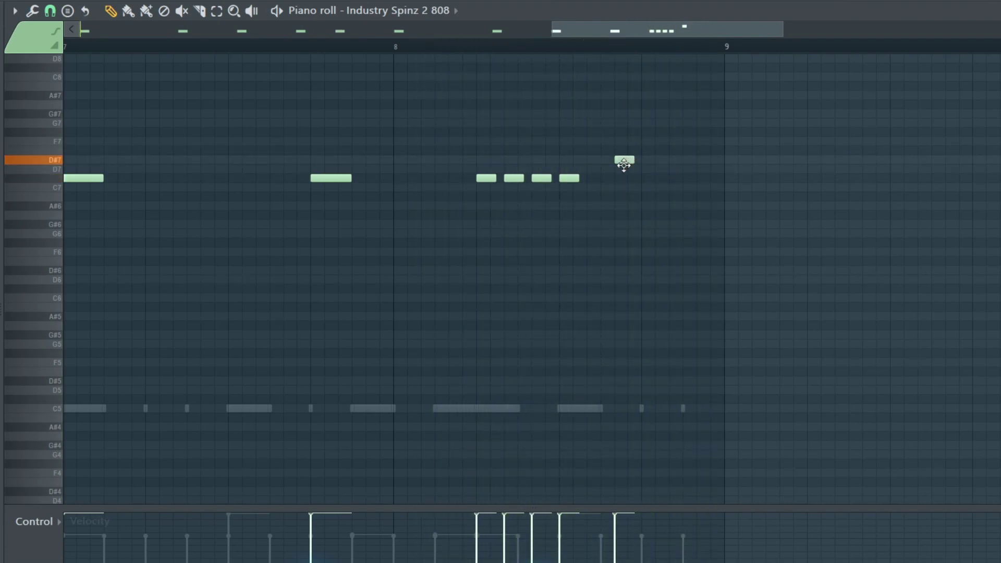
click(666, 162)
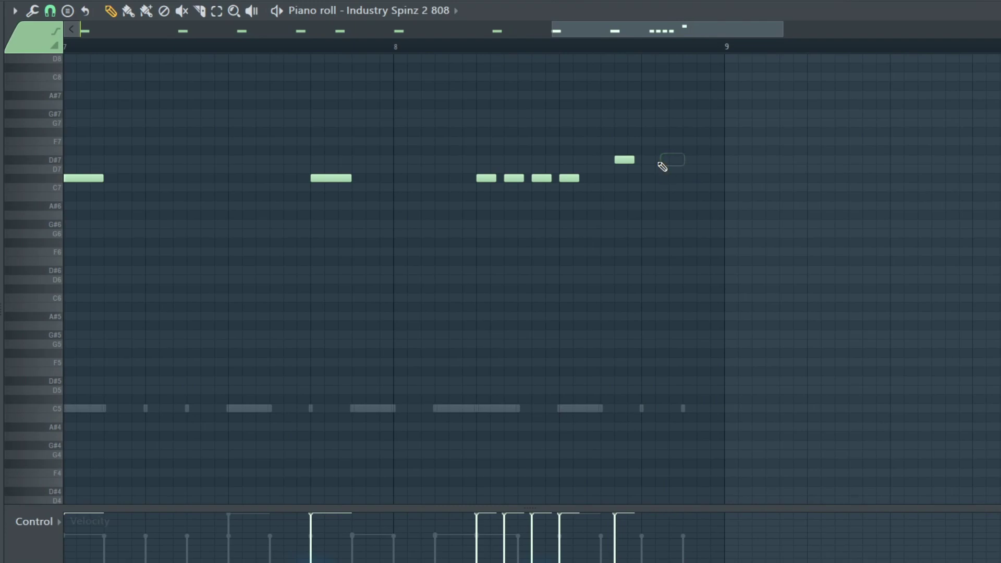
click(702, 176)
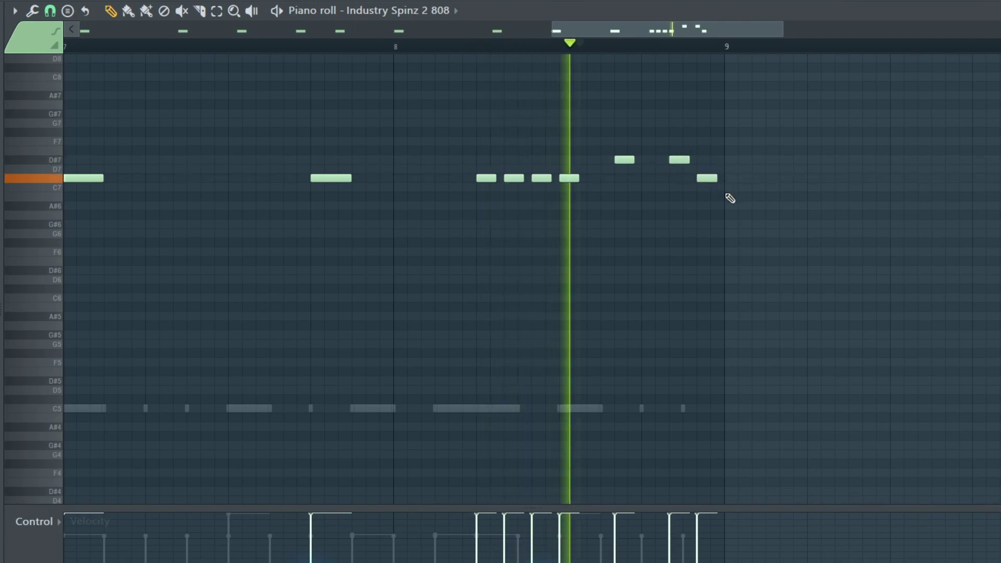
scroll(750, 188, down, 5)
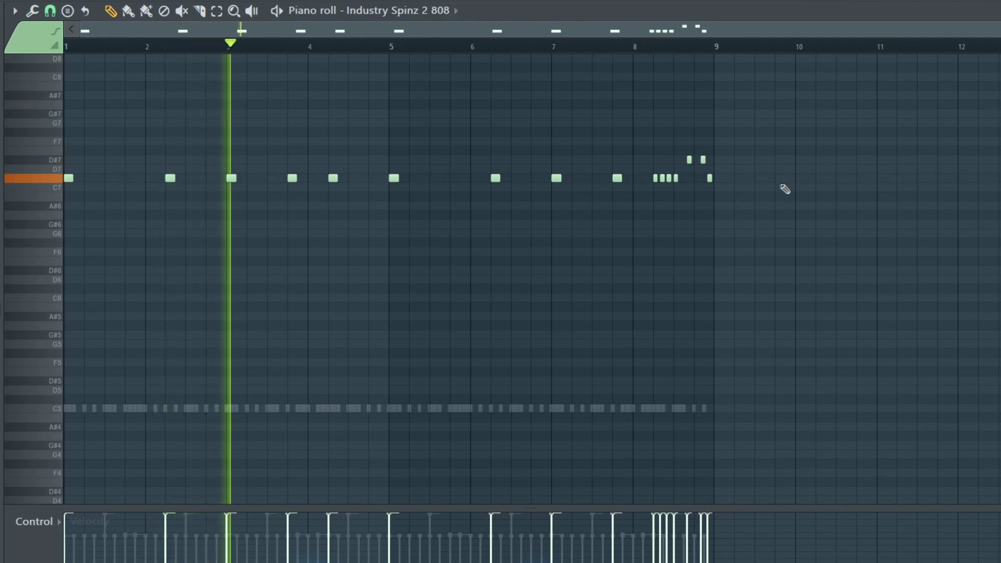
Step: Lengthen the 808 notes so each one reaches the next, and transpose the whole pattern down two octaves to C#5 and D#5
scroll(683, 190, up, 5)
scroll(677, 188, down, 5)
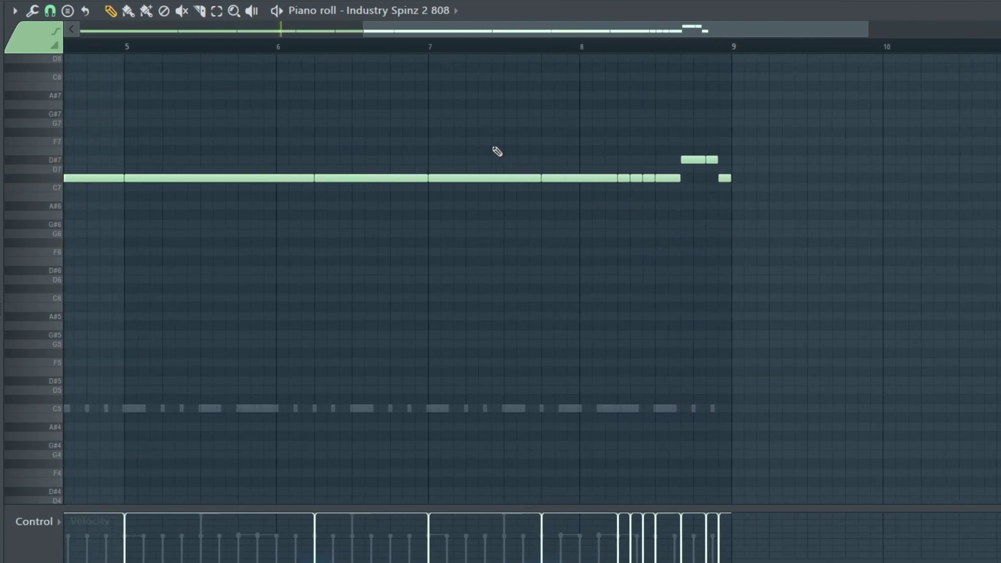
click(50, 11)
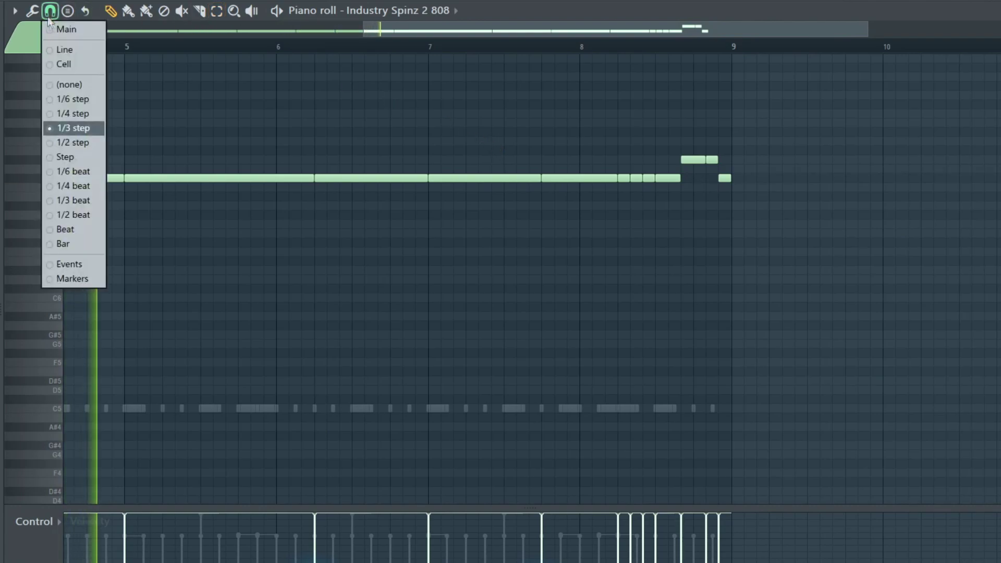
click(77, 70)
scroll(667, 232, down, 3)
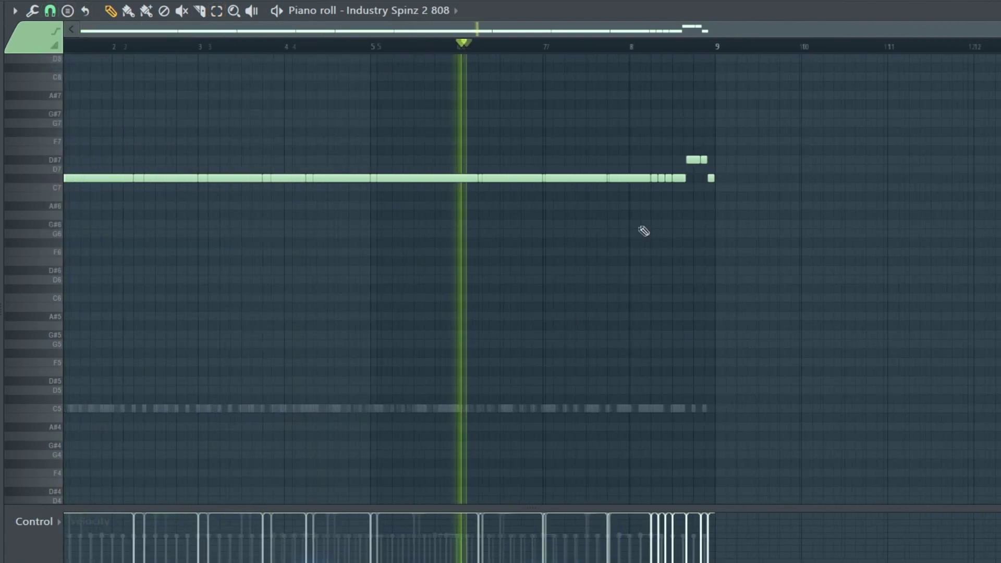
key(ctrl+Down)
key(ctrl+Down)
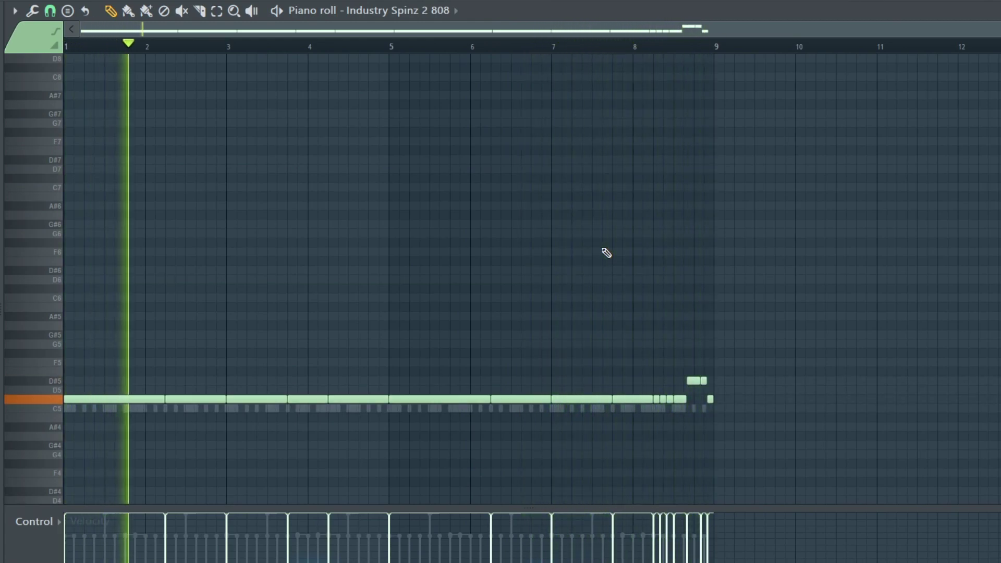
Step: Convert the Anxiety 2 HH hi-hat steps to piano roll notes and add a triplet roll on beat 4 of bar 4
key(F6)
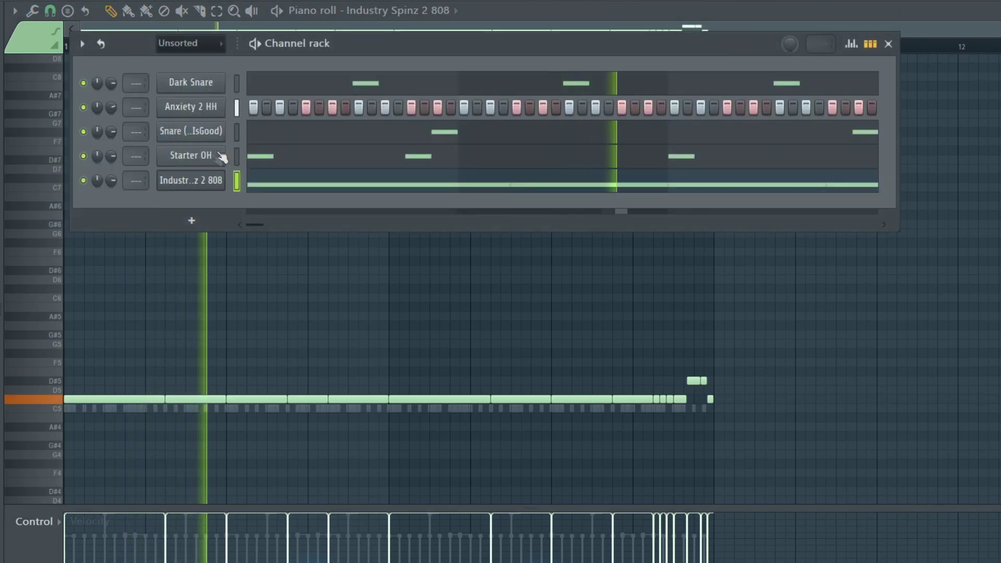
right_click(248, 107)
click(289, 106)
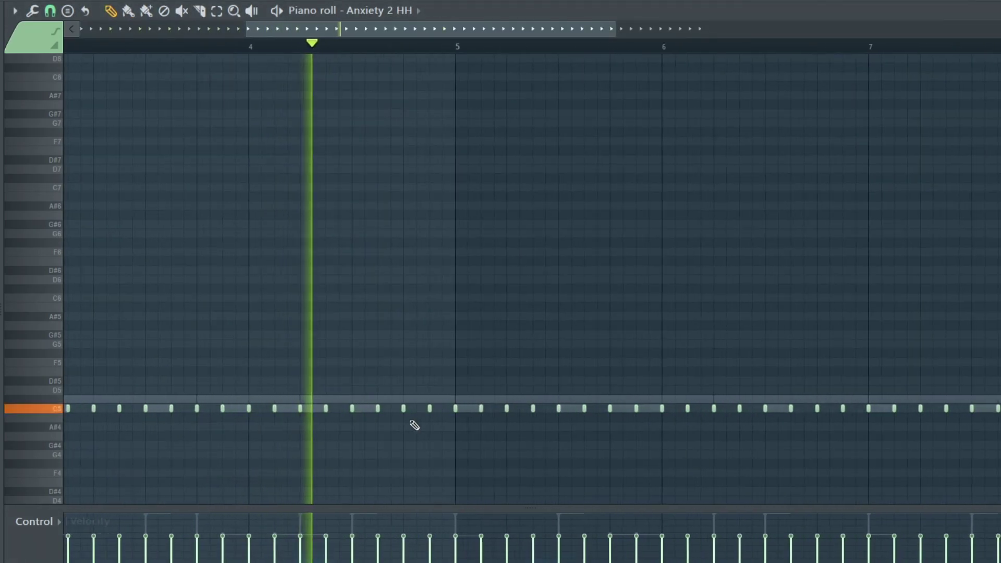
scroll(502, 410, up, 3)
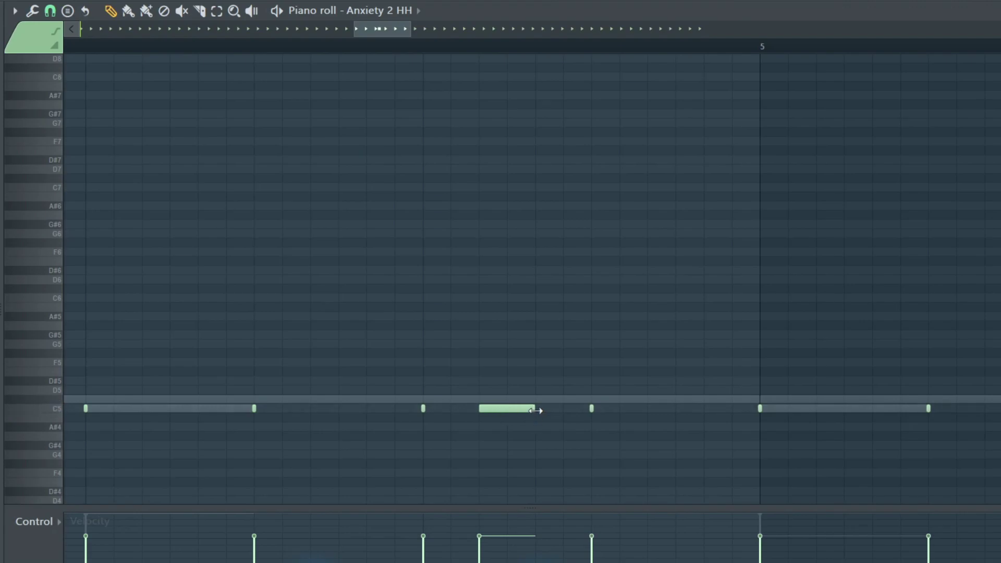
scroll(520, 350, down, 5)
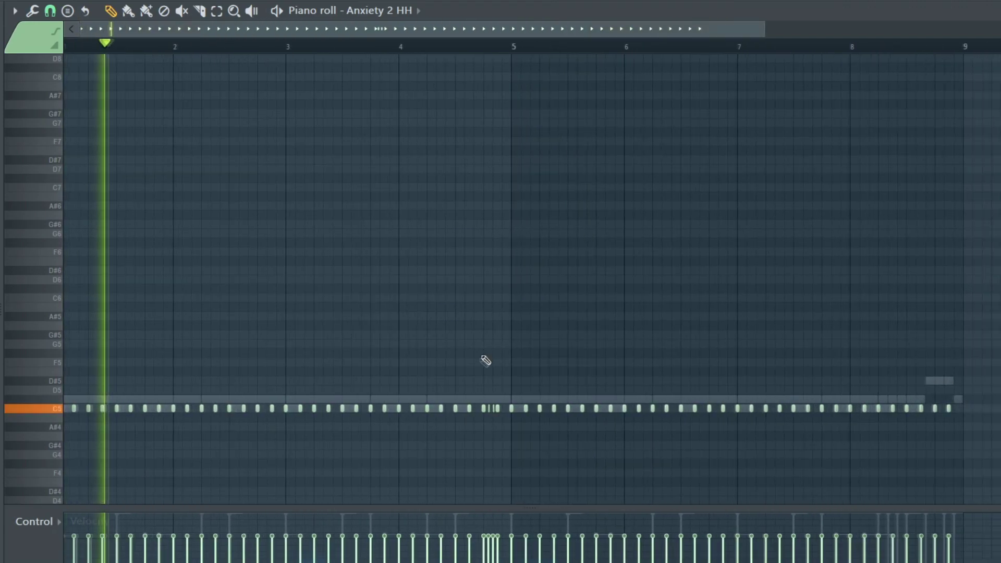
Step: Add short low-pitched G4 hi-hats between the beats in bars 1 to 4 and duplicate the four-bar hi-hat pattern into bars 5 to 8
scroll(268, 424, down, 3)
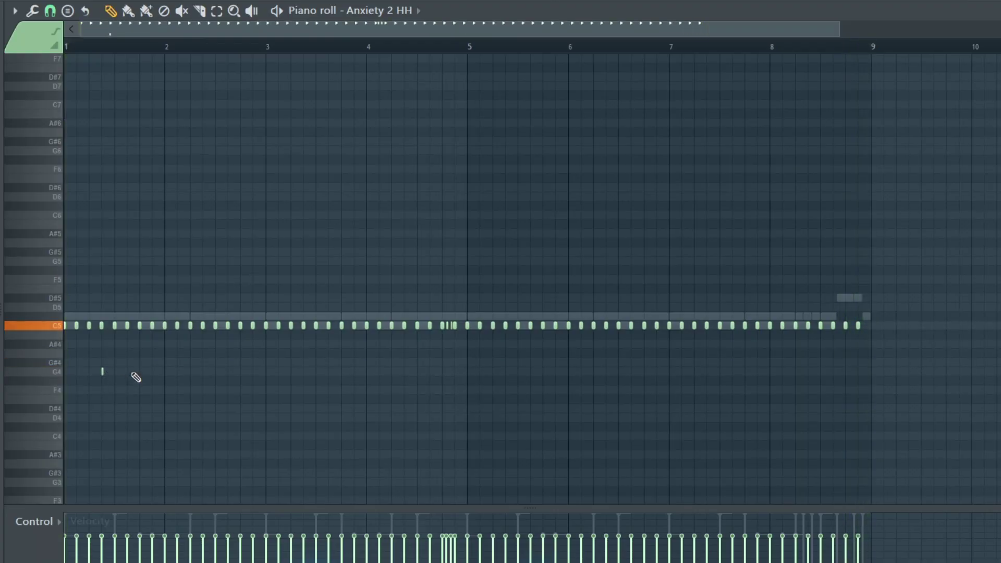
click(178, 371)
click(203, 371)
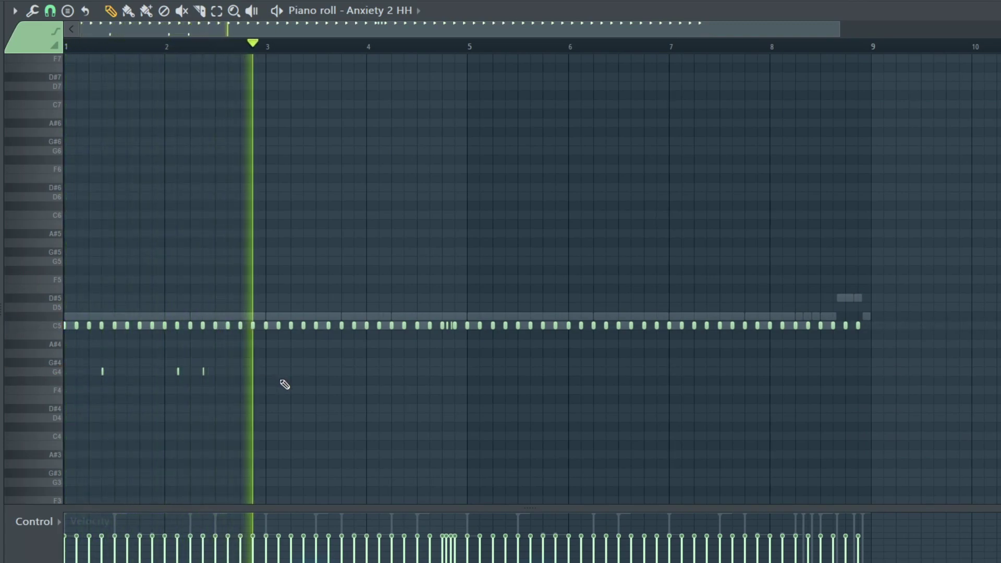
key(space)
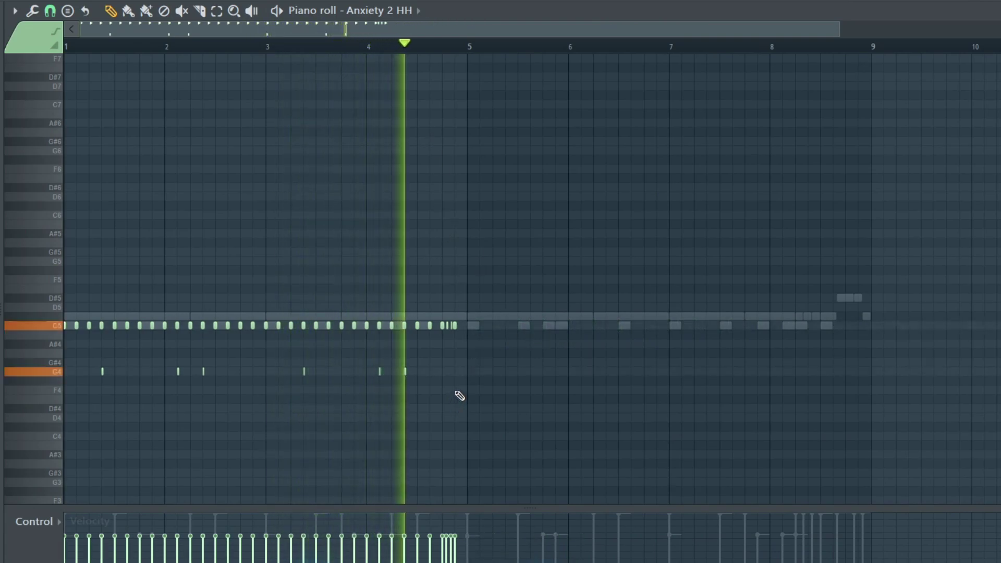
drag(480, 47, 65, 47)
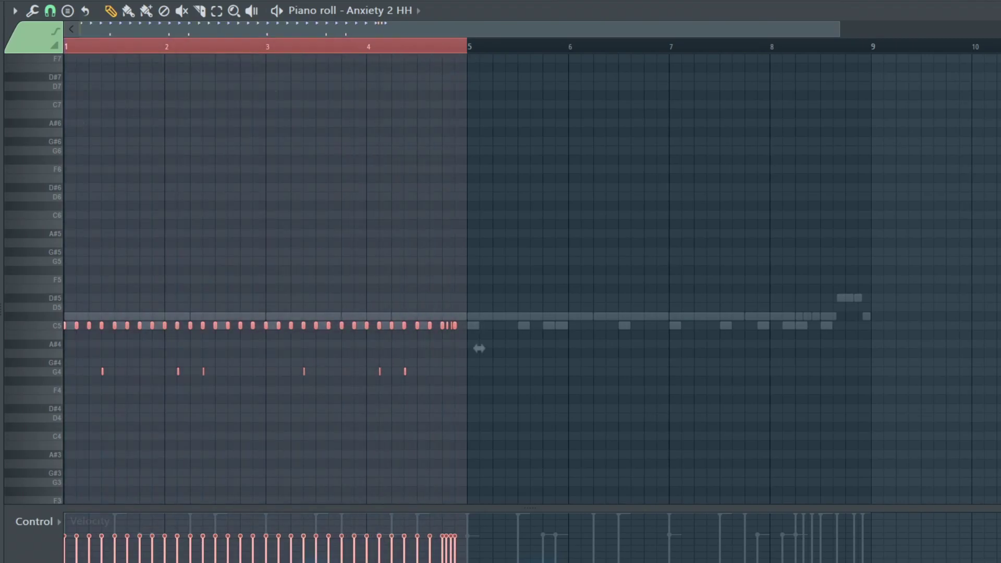
key(ctrl+b)
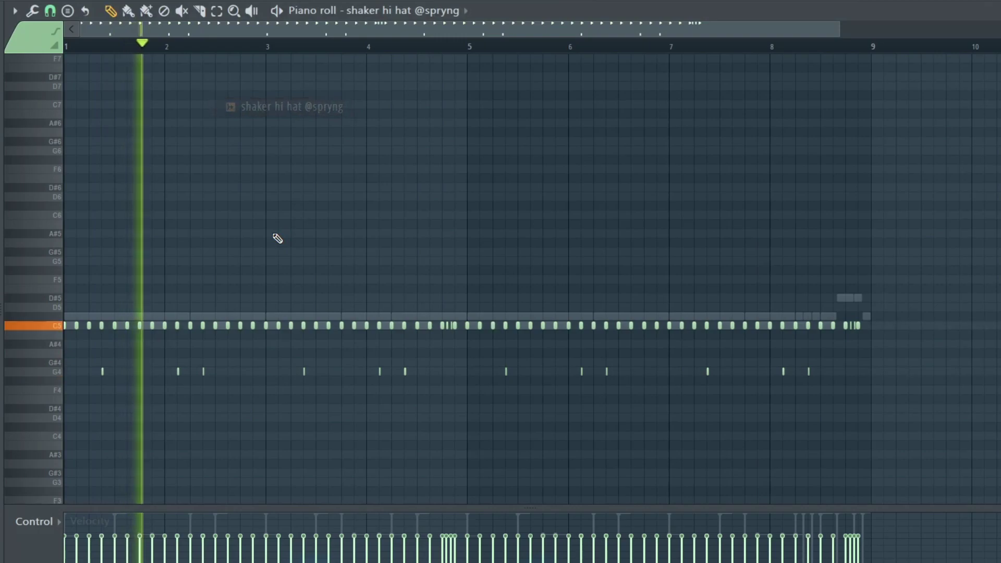
drag(909, 402, 834, 371)
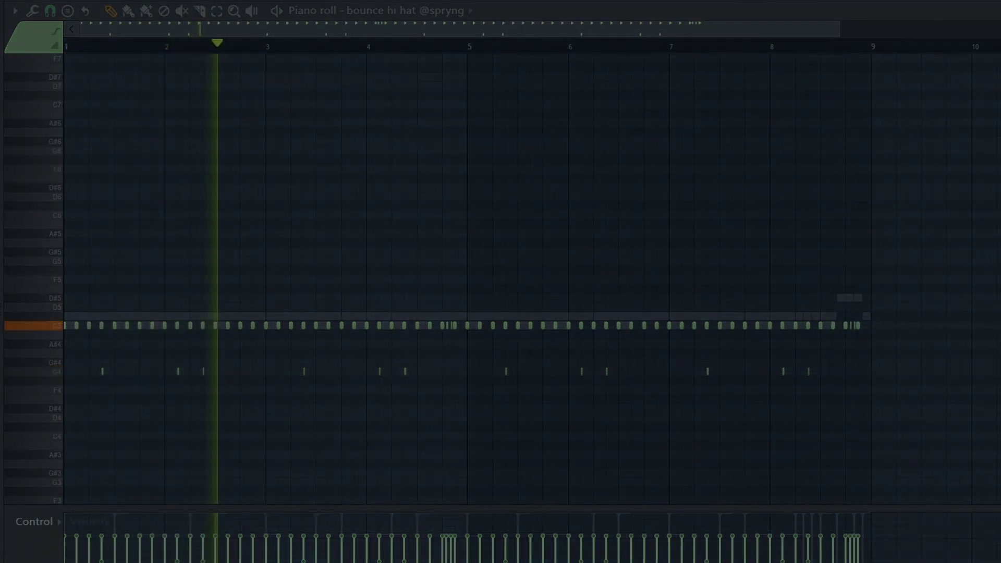
key(F6)
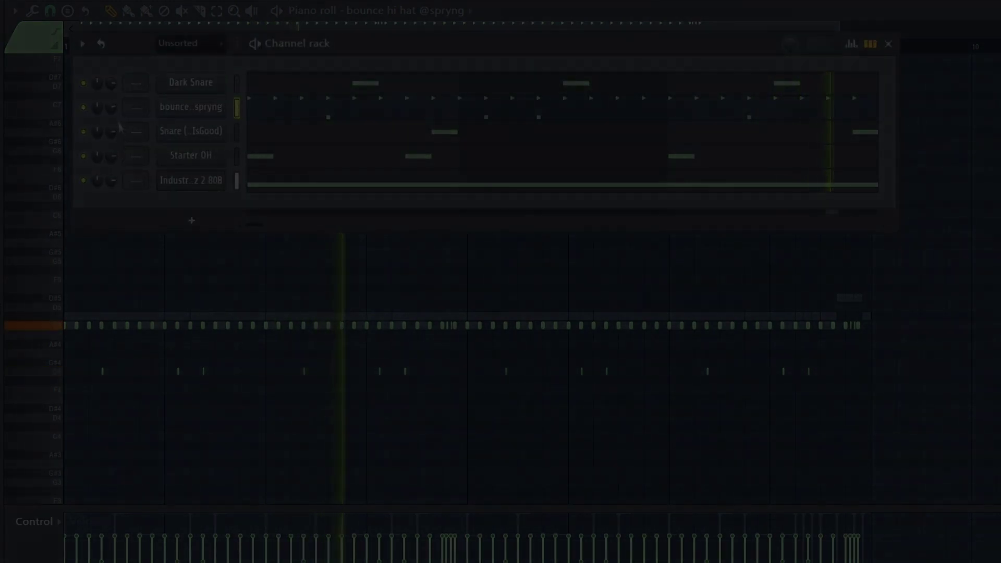